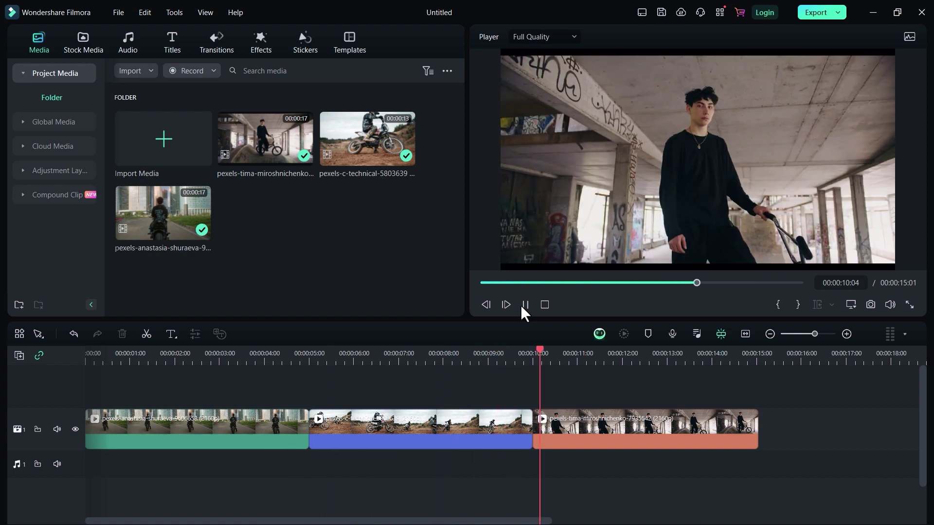
- Give the first clip a linear mask with its rotation set to 90°
{"action": "left_click", "coordinate": [207, 422]}
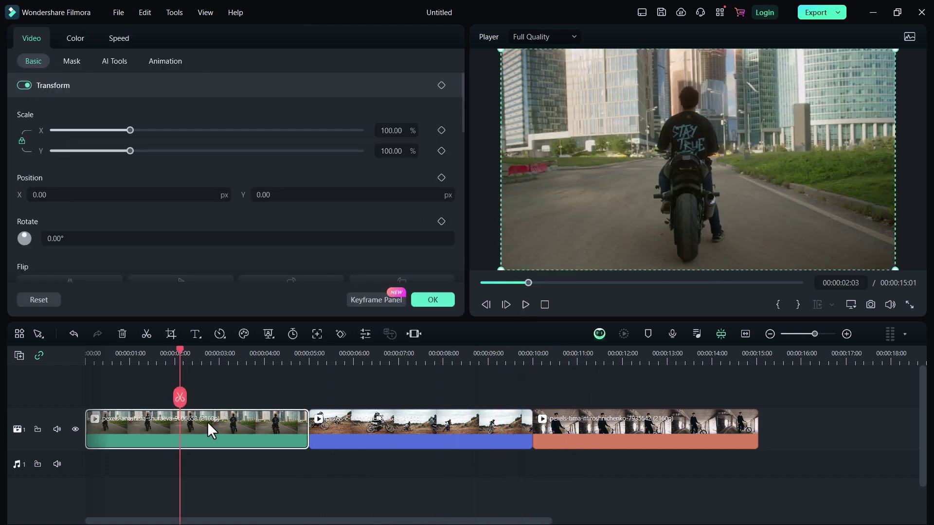
{"action": "left_click", "coordinate": [73, 60]}
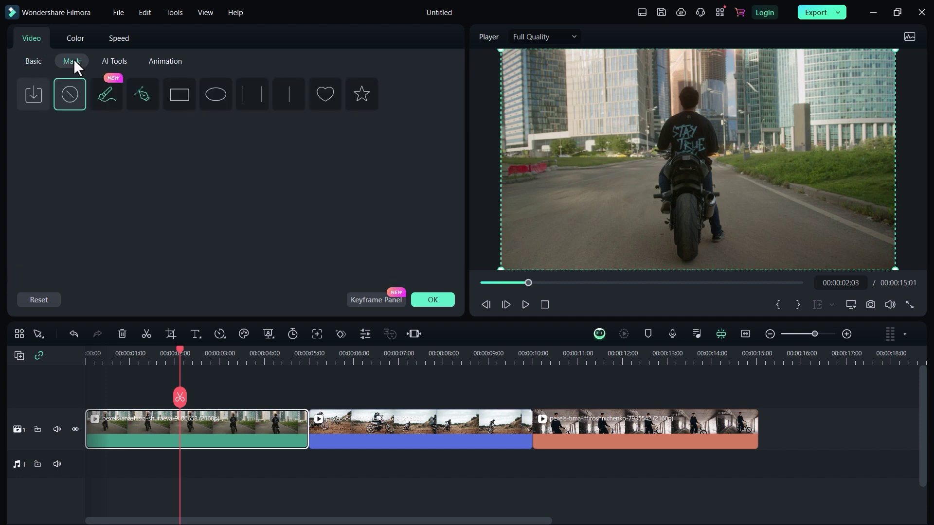
{"action": "left_click", "coordinate": [283, 103]}
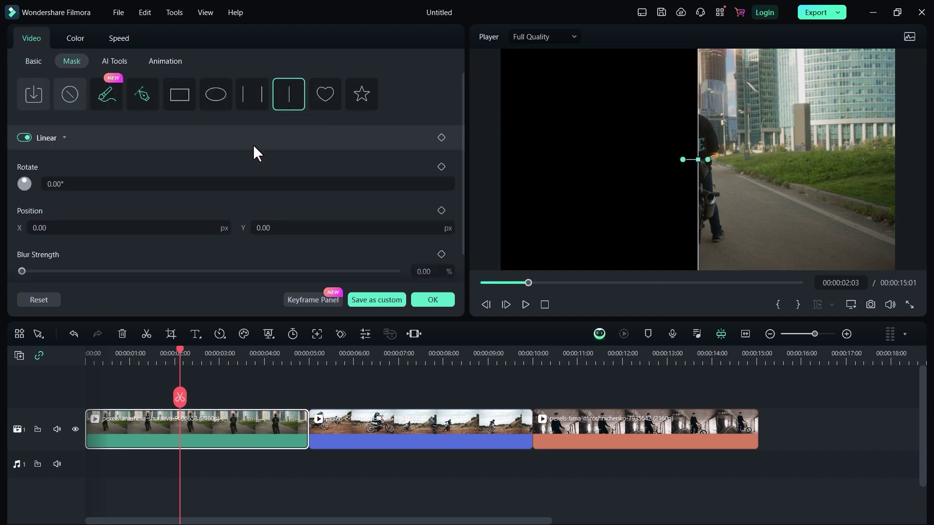
{"action": "left_click_drag", "start_coordinate": [56, 183], "coordinate": [136, 183]}
{"action": "double_click", "coordinate": [59, 189]}
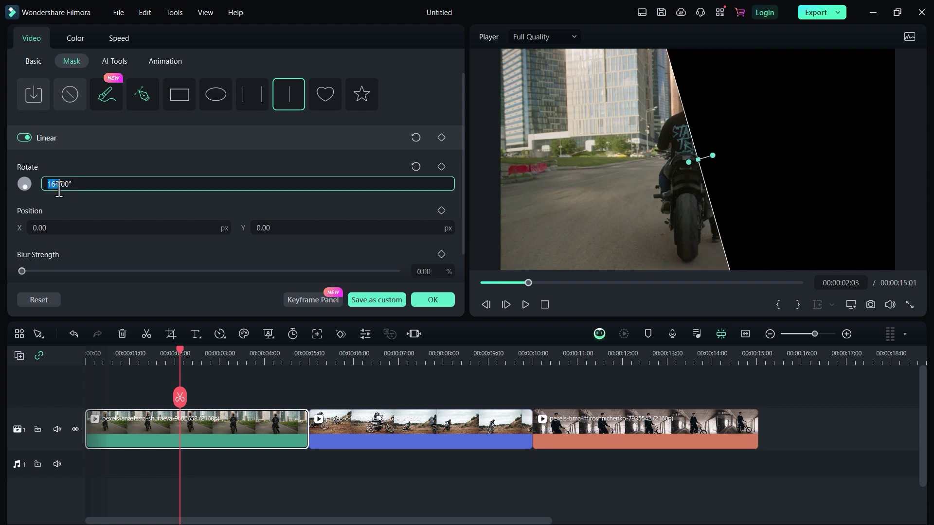
{"action": "key", "text": "Return"}
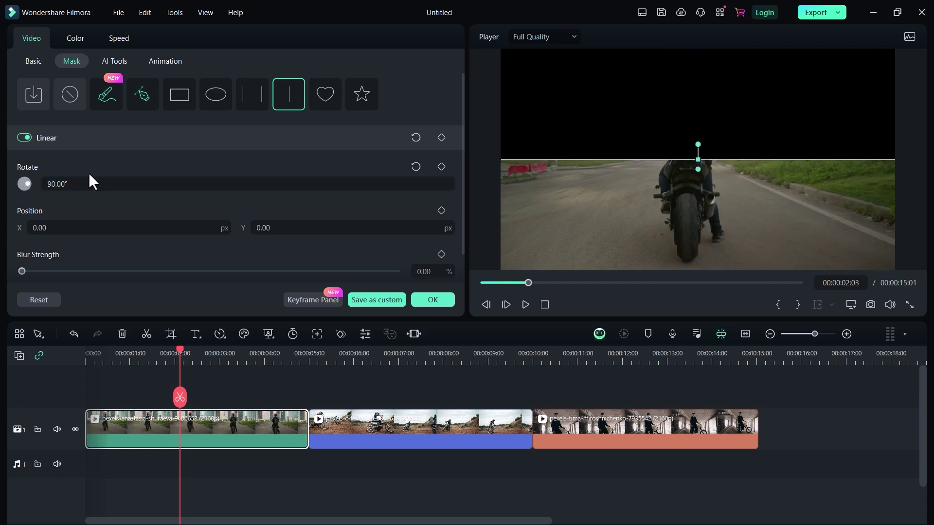
- Add a 90°-rotated linear mask to the dirt-bike clip and confirm it
{"action": "double_click", "coordinate": [378, 424]}
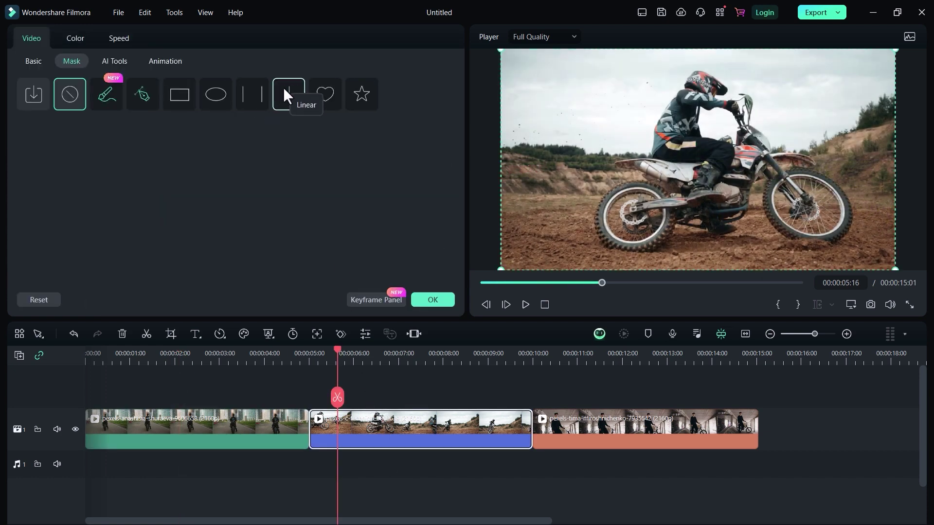
{"action": "left_click", "coordinate": [291, 101]}
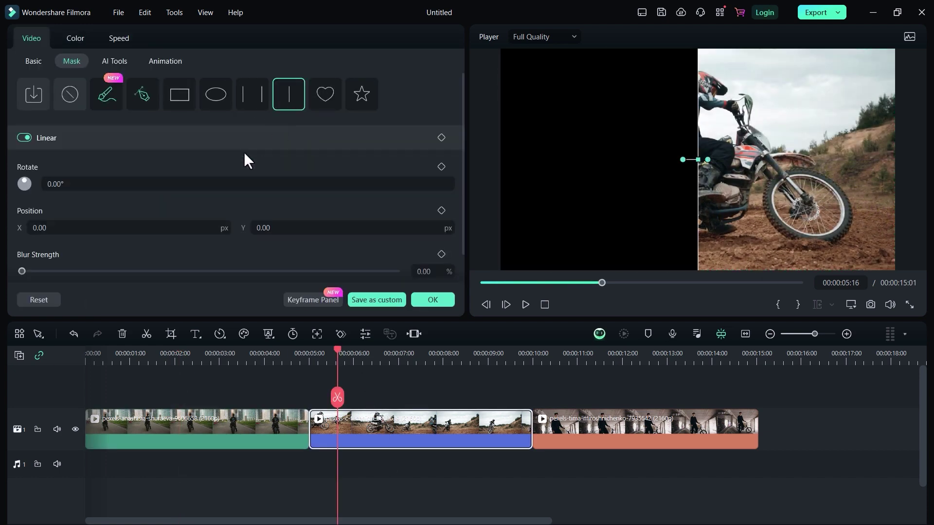
{"action": "left_click", "coordinate": [60, 184]}
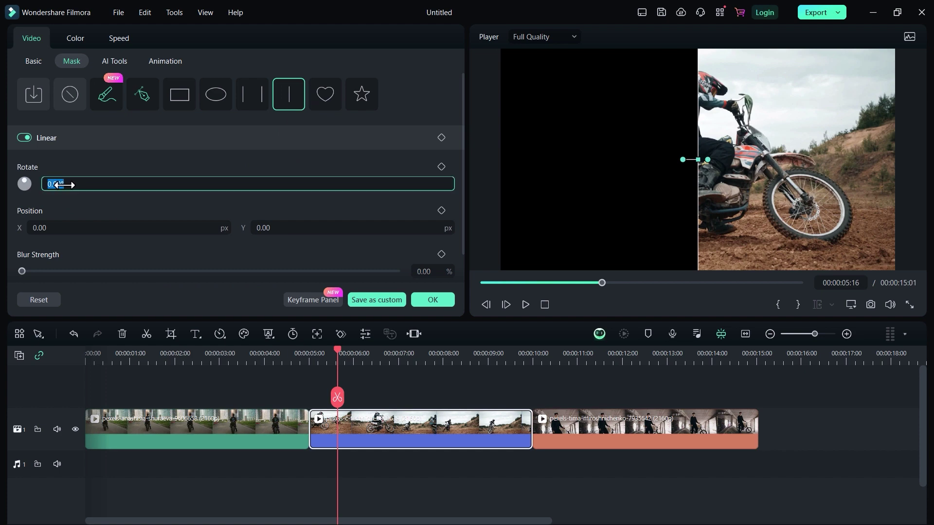
{"action": "key", "text": "Return"}
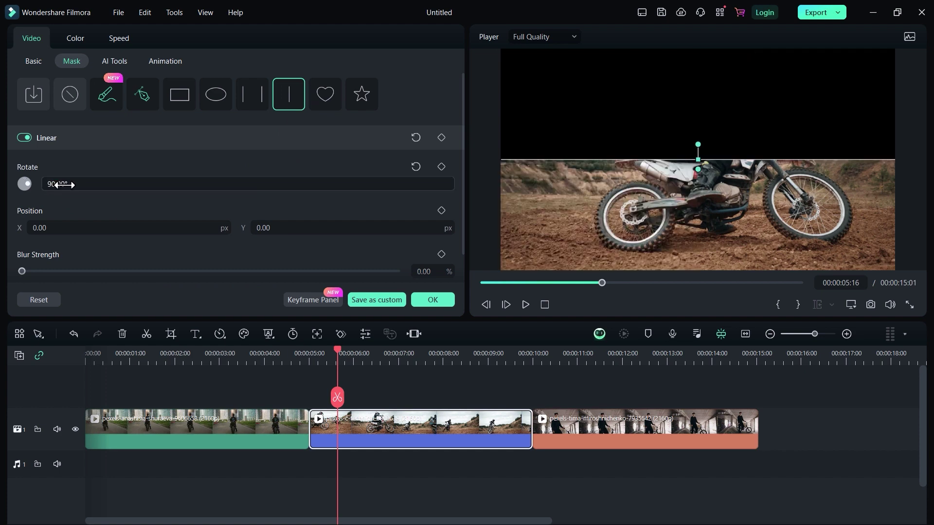
{"action": "left_click", "coordinate": [433, 299]}
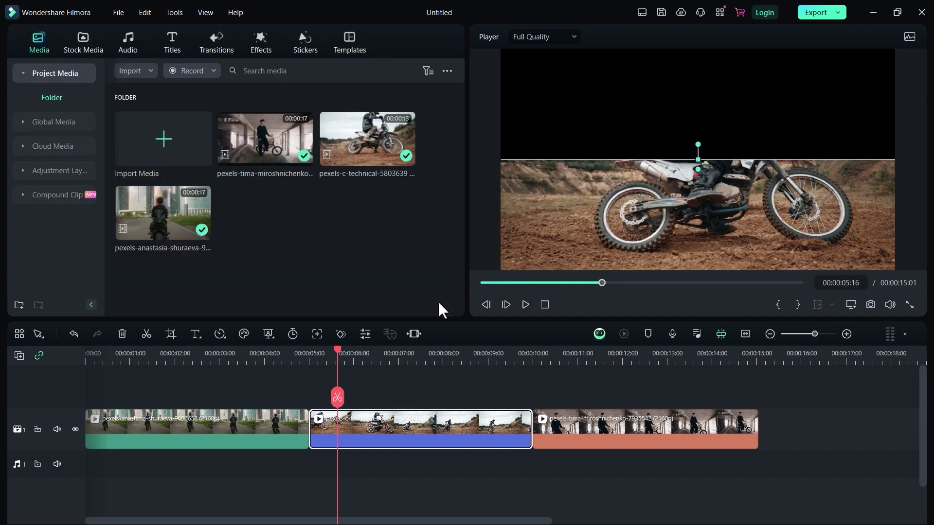
- Apply a linear mask rotated 90 to the third clip, then marquee-select all three clips
{"action": "double_click", "coordinate": [647, 424]}
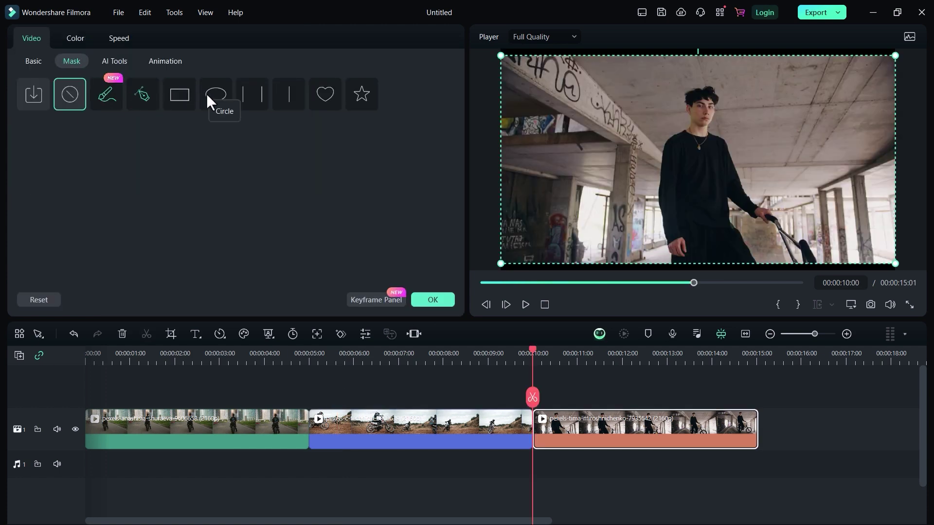
{"action": "left_click", "coordinate": [277, 95]}
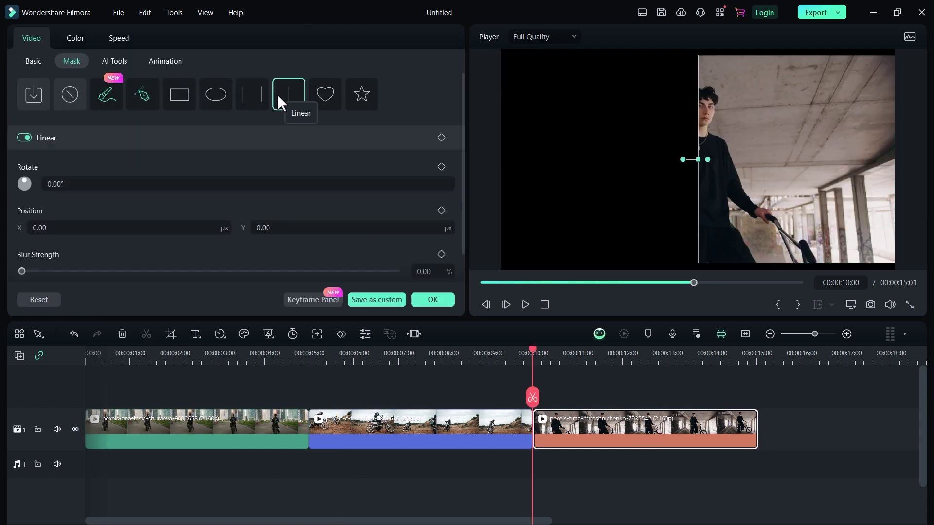
{"action": "left_click", "coordinate": [93, 188]}
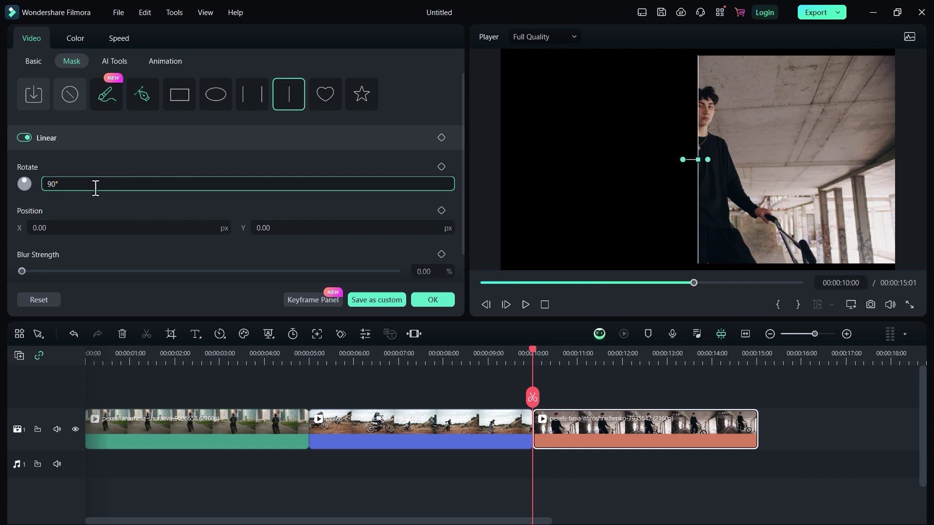
{"action": "type", "text": "90"}
{"action": "key", "text": "Return"}
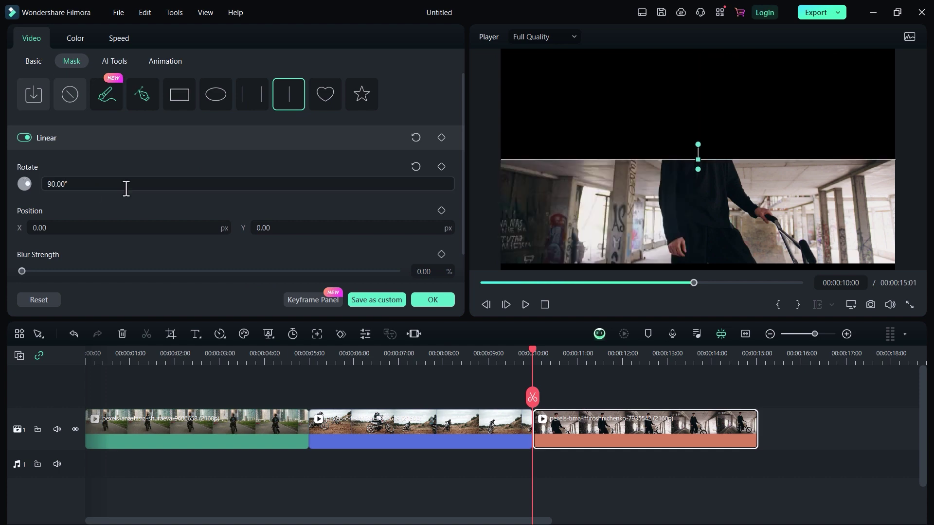
{"action": "left_click", "coordinate": [440, 302]}
{"action": "left_click_drag", "start_coordinate": [600, 387], "coordinate": [164, 443]}
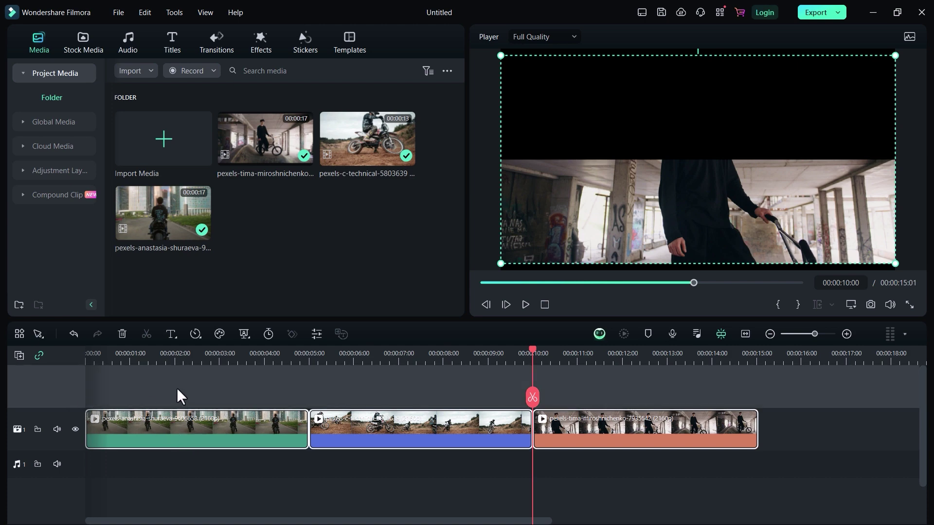
- Paste copies of the three clips onto track 2 and align them with the originals
{"action": "key", "text": "ctrl+v"}
{"action": "left_click_drag", "start_coordinate": [329, 421], "coordinate": [216, 421]}
{"action": "left_click_drag", "start_coordinate": [256, 518], "coordinate": [121, 517]}
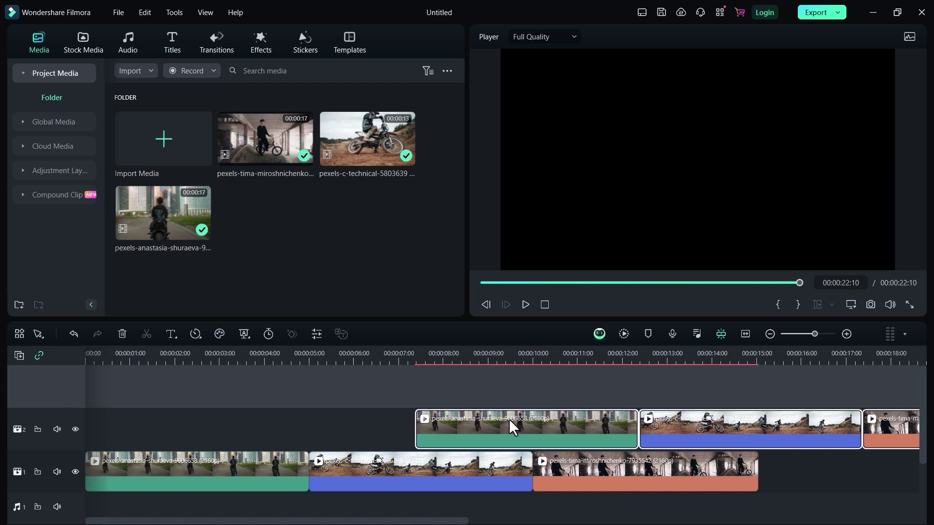
{"action": "left_click_drag", "start_coordinate": [511, 421], "coordinate": [92, 404]}
- Turn on Invert Mask for the first track-2 clip and confirm
{"action": "left_click", "coordinate": [171, 353]}
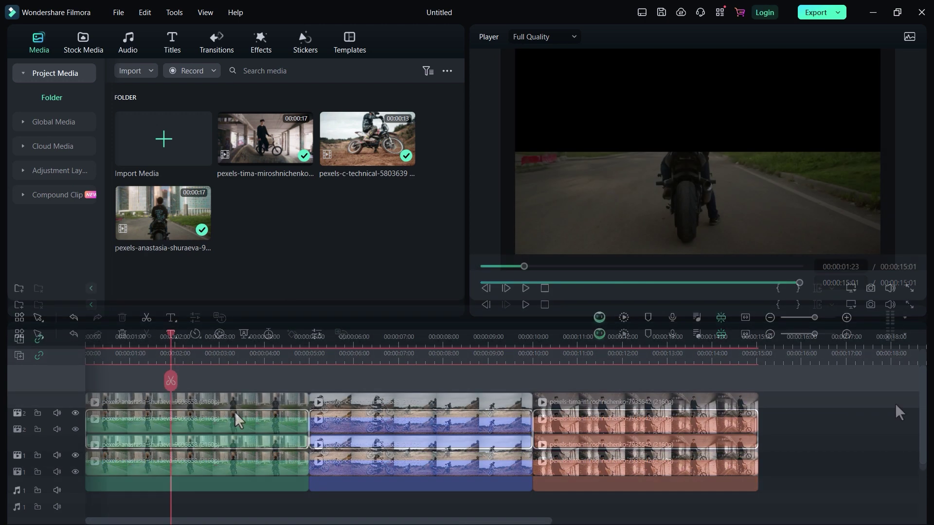
{"action": "double_click", "coordinate": [235, 411]}
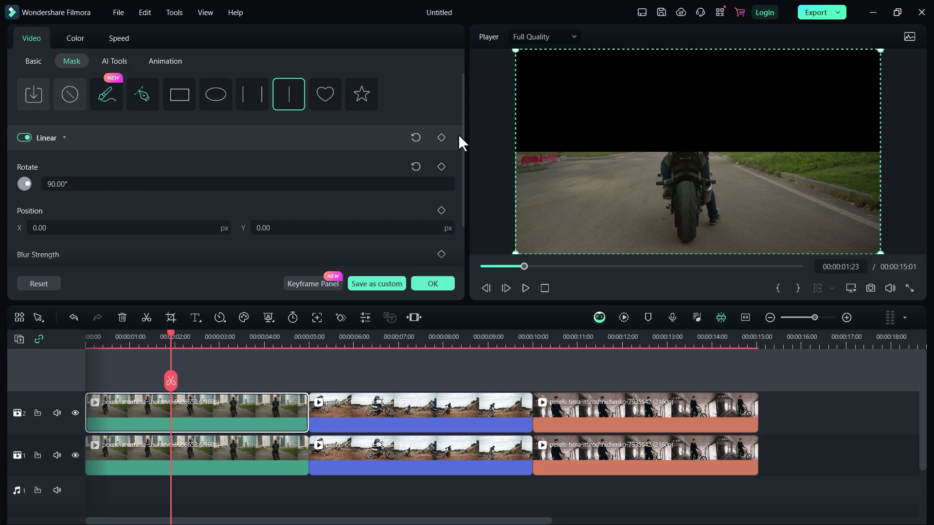
{"action": "left_click_drag", "start_coordinate": [463, 104], "coordinate": [455, 141]}
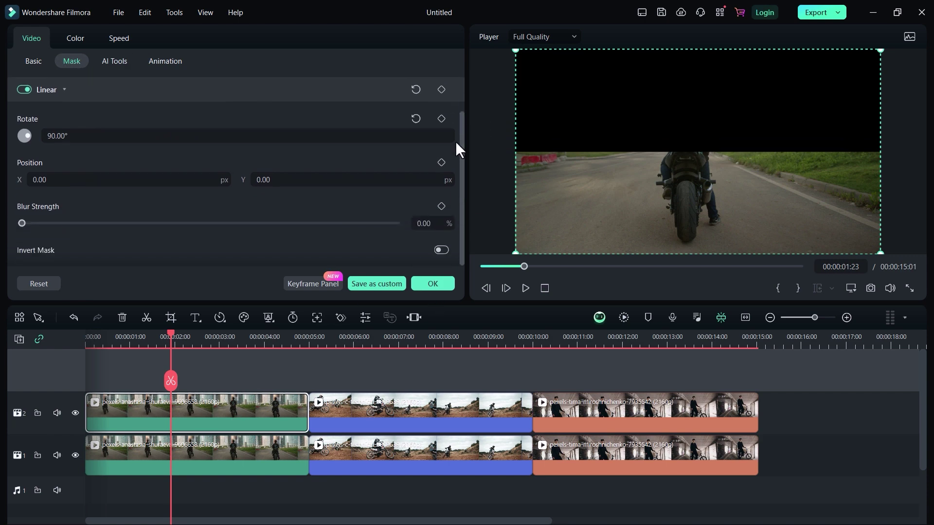
{"action": "left_click", "coordinate": [442, 250]}
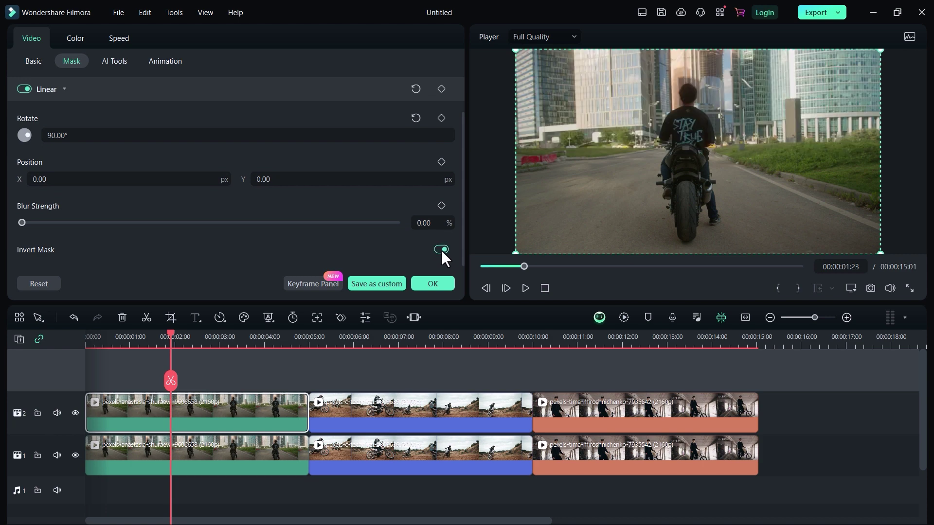
{"action": "left_click", "coordinate": [440, 281]}
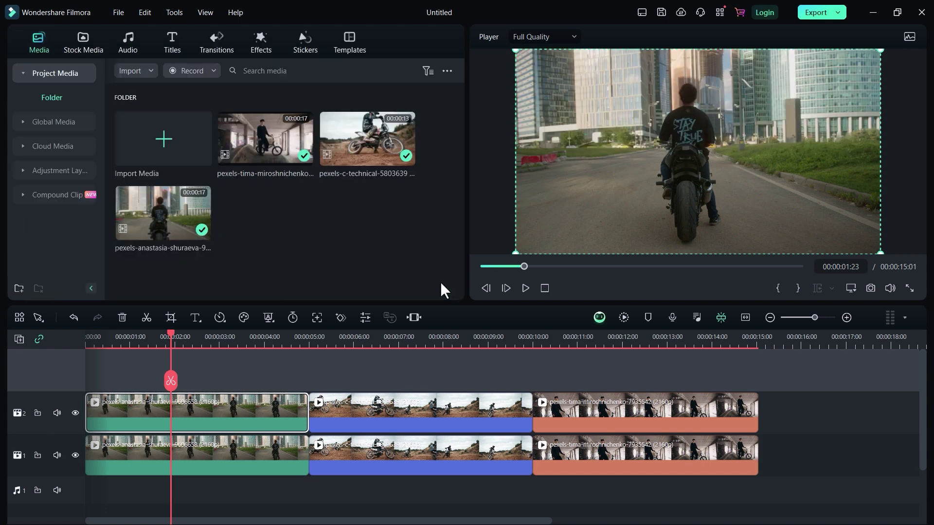
- Enable Invert Mask on the second and third track-2 clips
{"action": "left_click", "coordinate": [392, 408]}
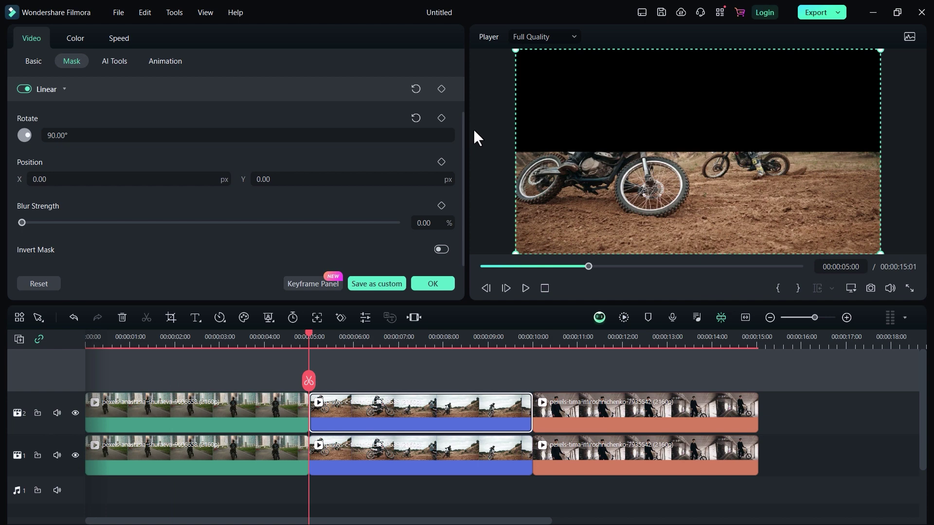
{"action": "left_click", "coordinate": [442, 250]}
{"action": "left_click", "coordinate": [439, 286]}
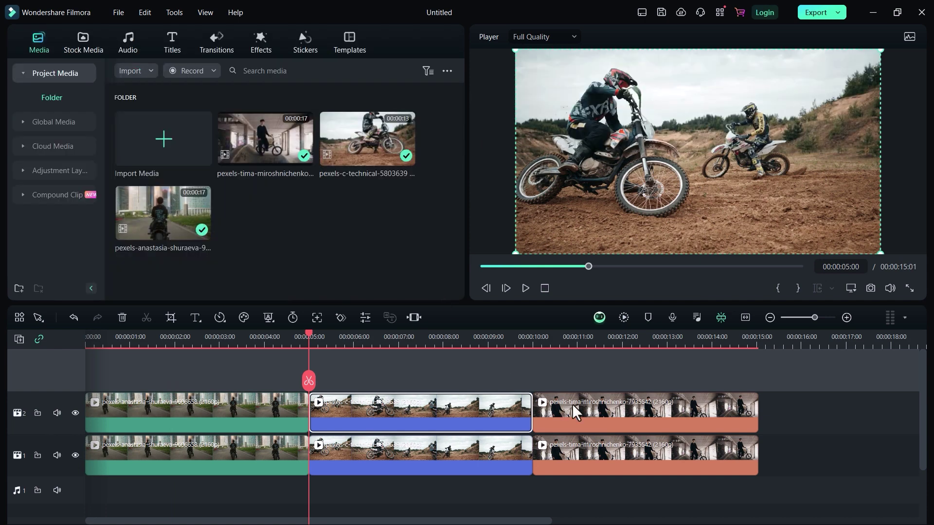
{"action": "left_click", "coordinate": [574, 403]}
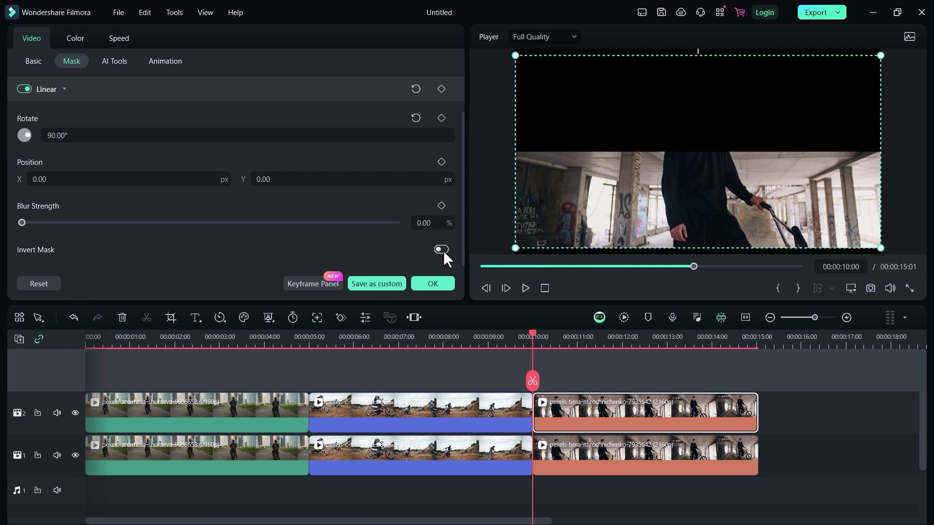
{"action": "left_click", "coordinate": [441, 250]}
{"action": "left_click", "coordinate": [433, 284]}
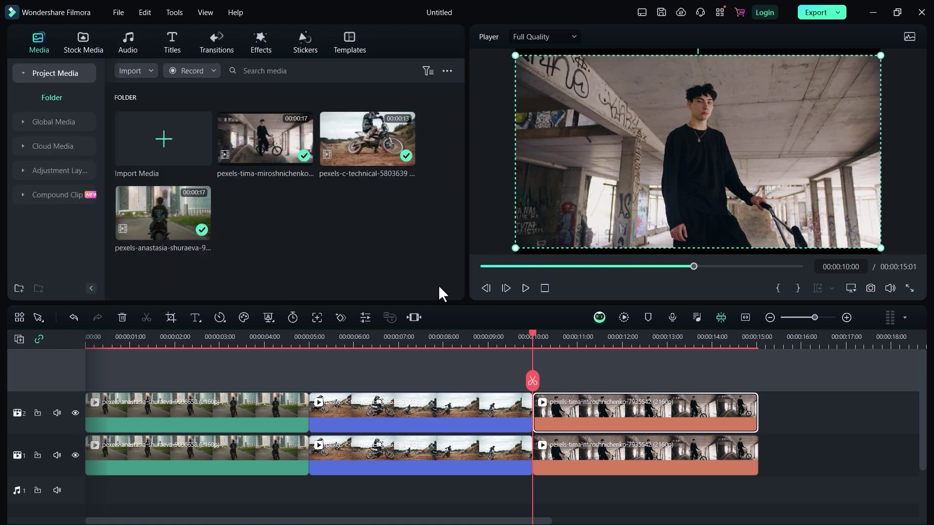
- Search the Transitions library for 'flip' and set the playhead to 00:00:01:20
{"action": "left_click", "coordinate": [214, 49]}
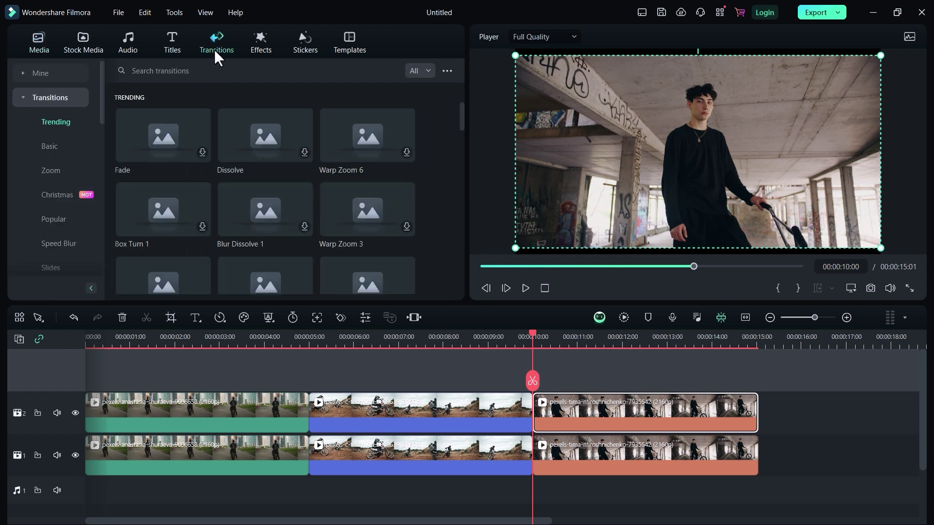
{"action": "left_click", "coordinate": [210, 70]}
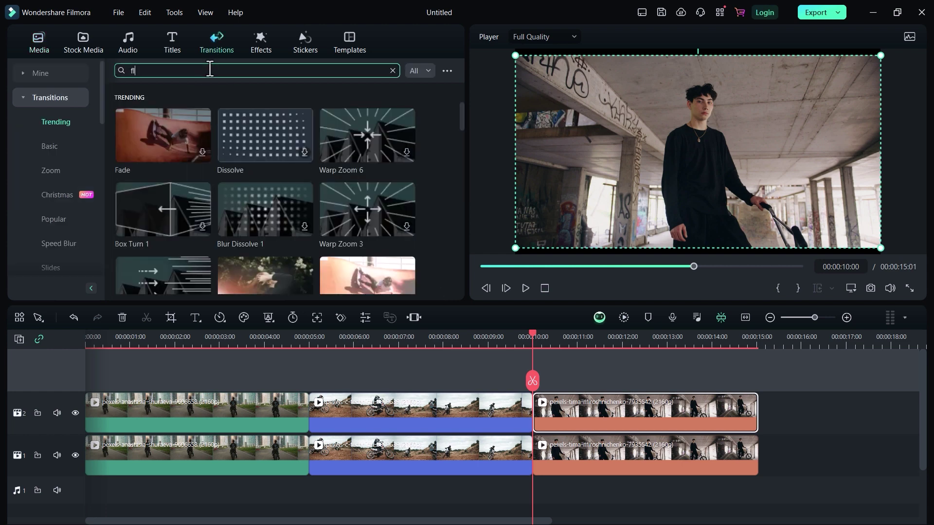
{"action": "key", "text": "Return"}
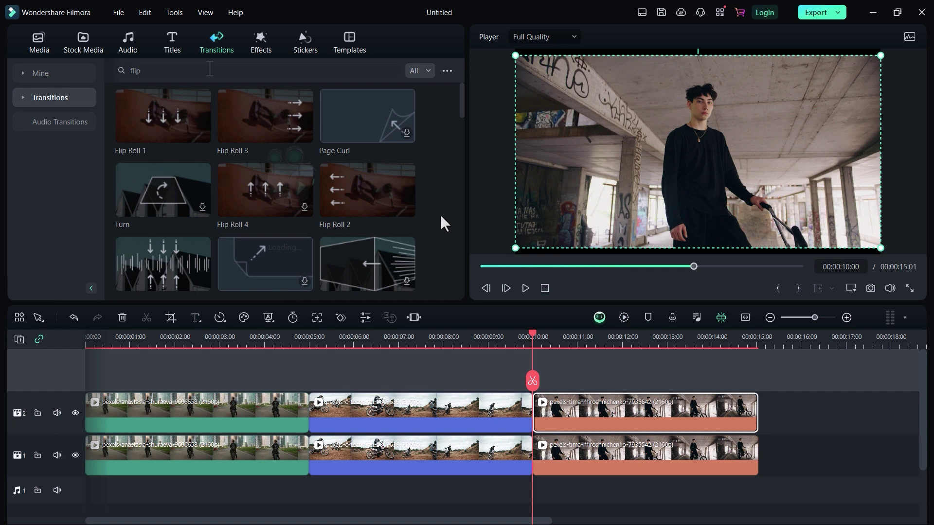
{"action": "scroll", "coordinate": [440, 214], "scroll_direction": "down", "scroll_amount": 3}
{"action": "scroll", "coordinate": [439, 215], "scroll_direction": "down", "scroll_amount": 2}
{"action": "scroll", "coordinate": [440, 214], "scroll_direction": "up", "scroll_amount": 5}
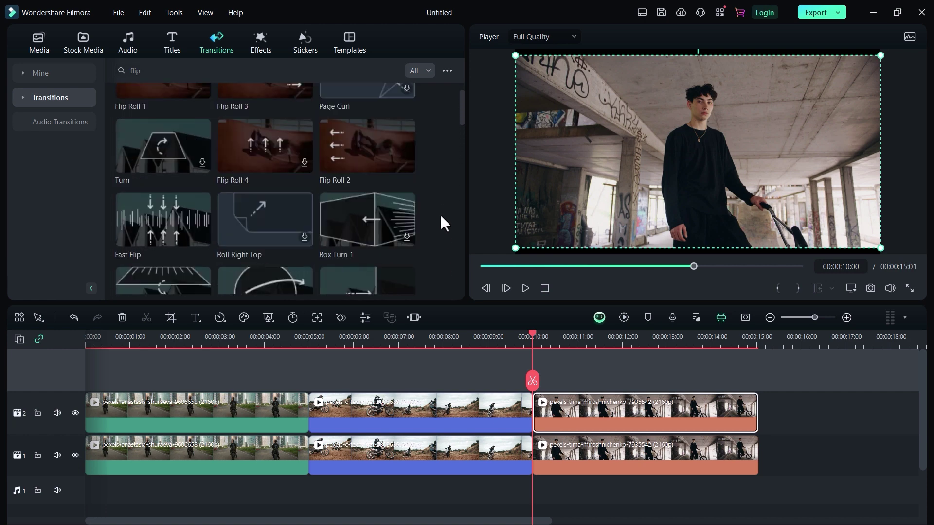
{"action": "left_click", "coordinate": [166, 337]}
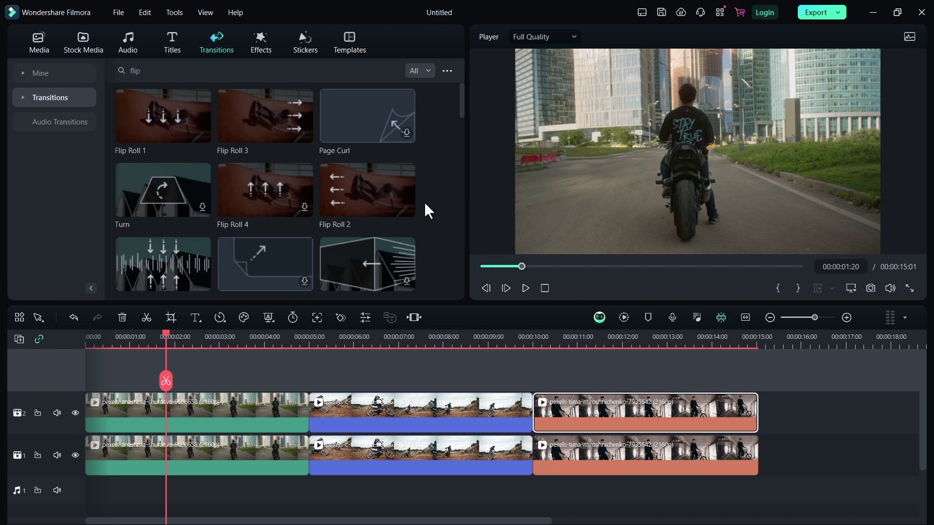
- Drop Flip Roll 3 on each track-1 cut and Flip Roll 2 on each track-2 cut
{"action": "left_click_drag", "start_coordinate": [256, 118], "coordinate": [303, 453]}
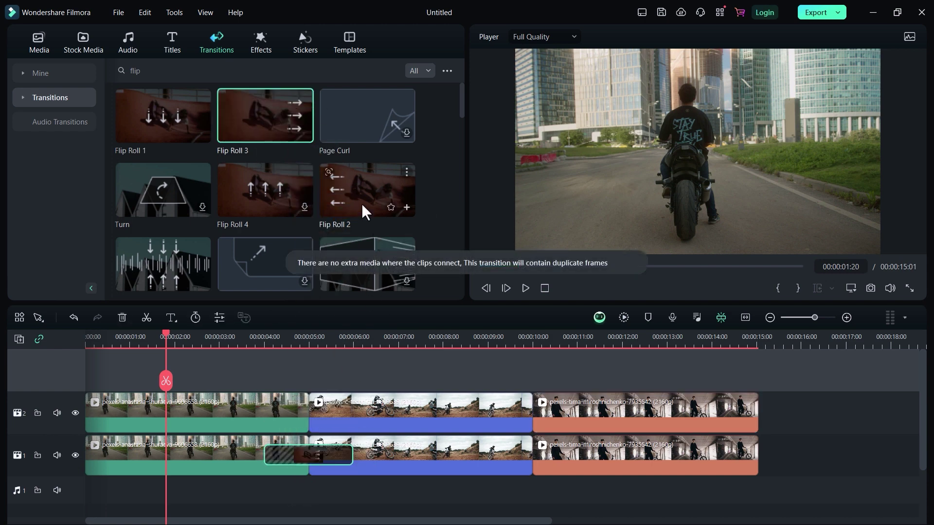
{"action": "left_click_drag", "start_coordinate": [357, 185], "coordinate": [300, 419]}
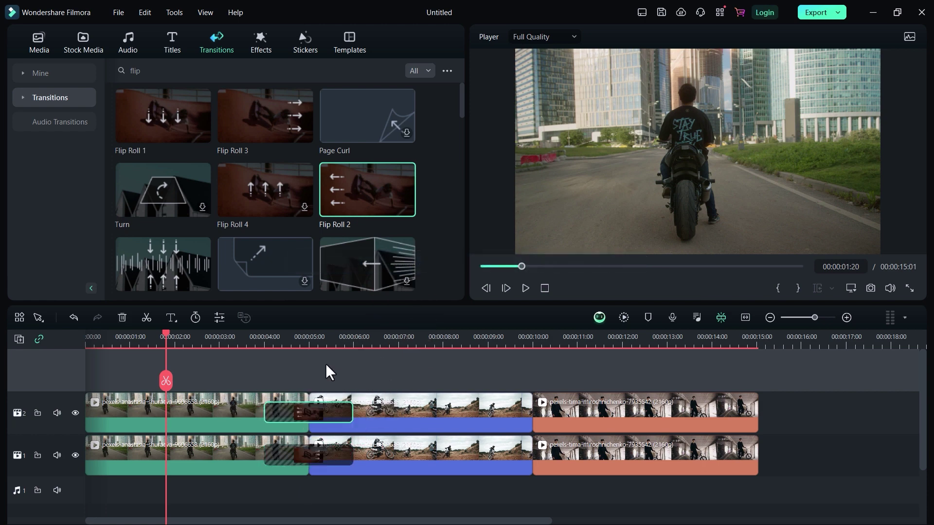
{"action": "left_click_drag", "start_coordinate": [272, 129], "coordinate": [527, 453]}
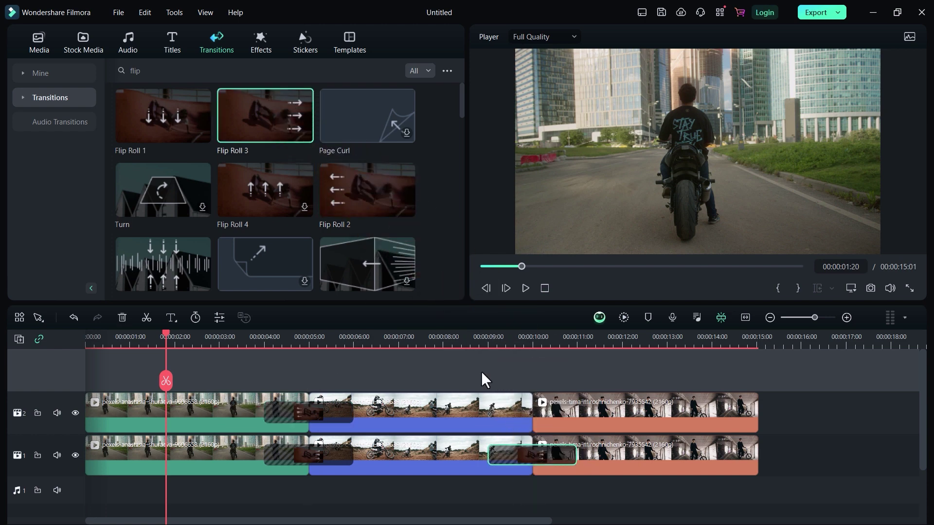
{"action": "left_click_drag", "start_coordinate": [356, 207], "coordinate": [522, 422]}
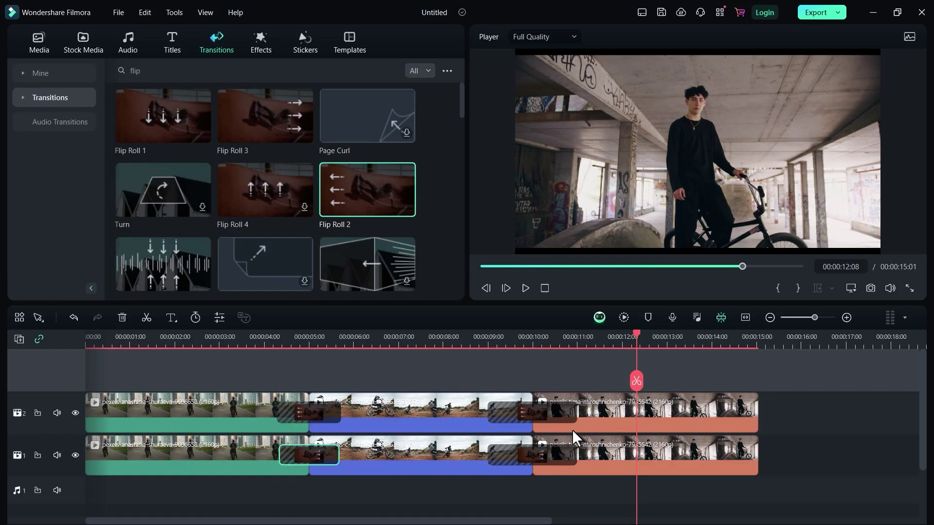
- Trim the second track-1 Flip Roll transition shorter to match the others
{"action": "left_click", "coordinate": [564, 459]}
{"action": "left_click", "coordinate": [260, 358]}
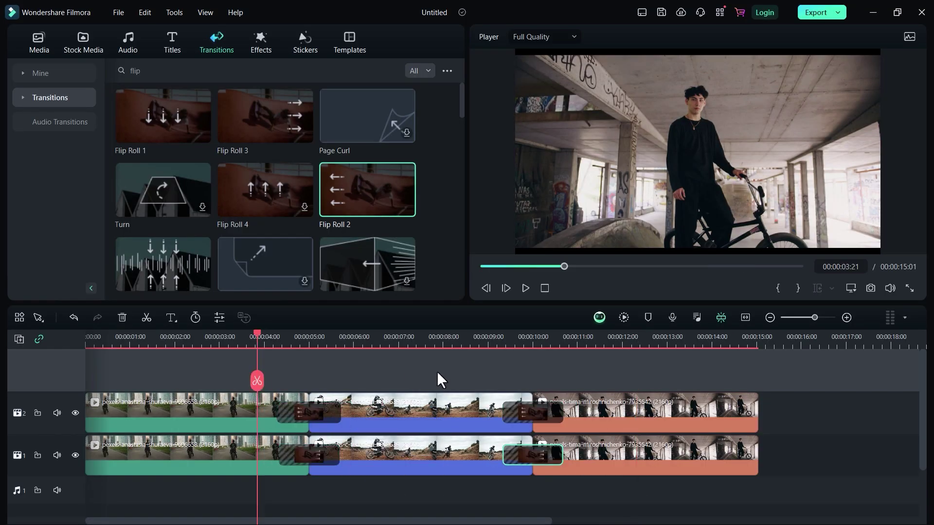
{"action": "left_click_drag", "start_coordinate": [468, 303], "coordinate": [423, 302]}
- Enlarge the preview player and play back both split-slide transitions
{"action": "left_click_drag", "start_coordinate": [513, 313], "coordinate": [513, 344]}
{"action": "key", "text": "space"}
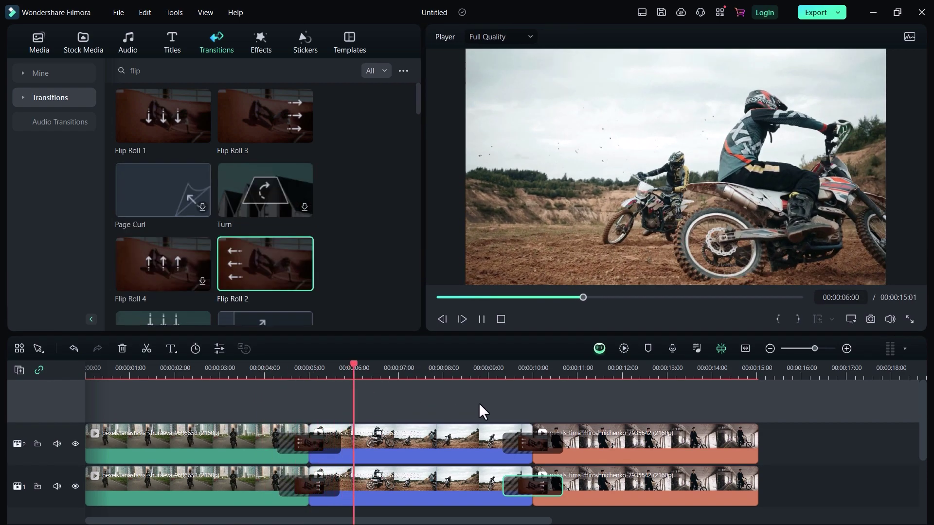
{"action": "left_click", "coordinate": [490, 370]}
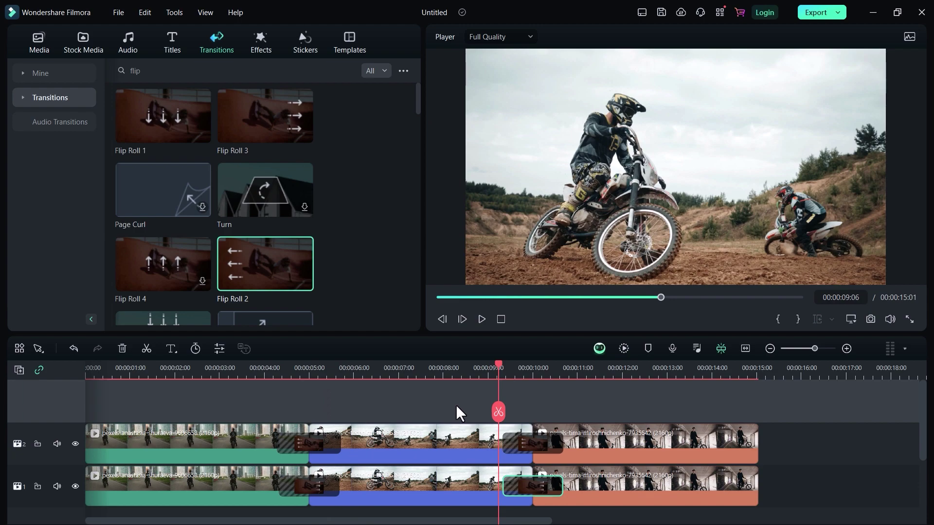
{"action": "key", "text": "space"}
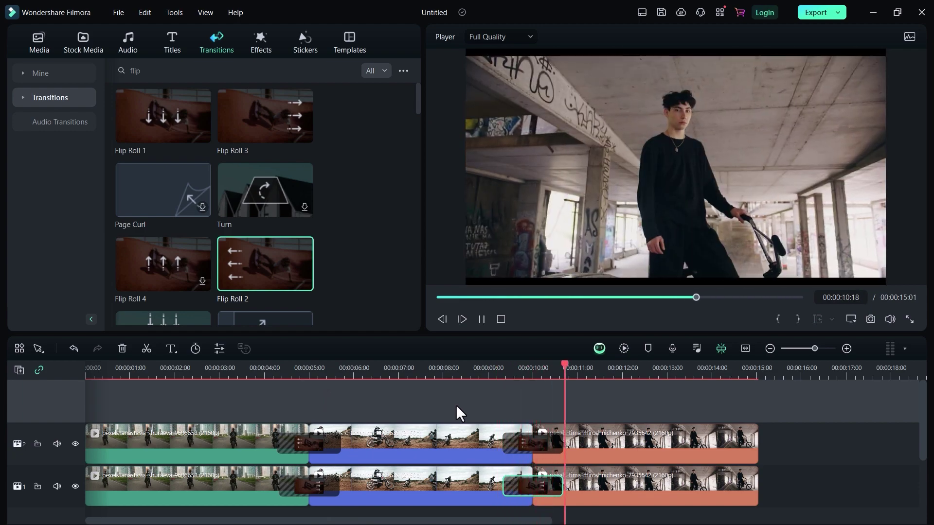